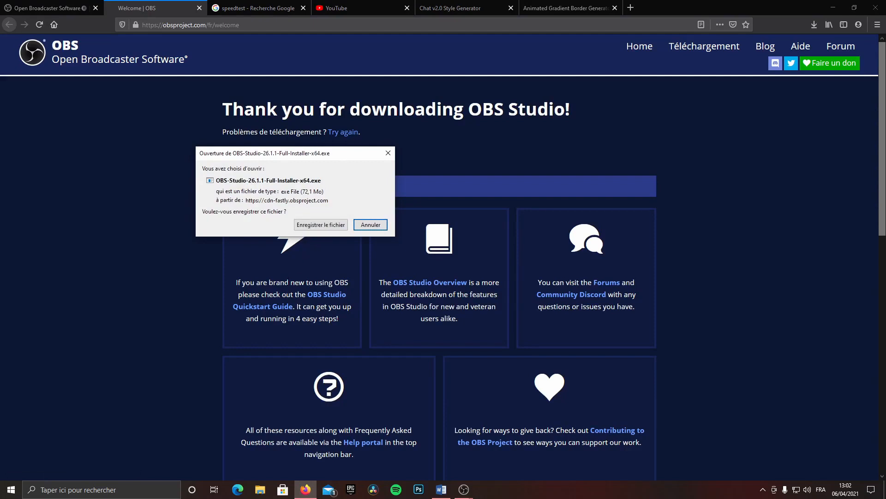
Step: Save the OBS-Studio-26.1.1-Full-Installer-x64.exe file offered by the OBS download page
click(318, 227)
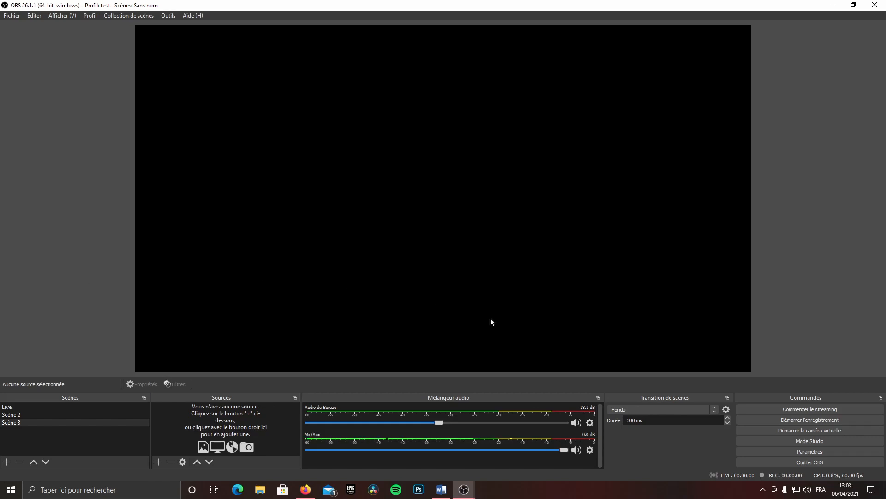
Step: Switch to OBS and view its video settings
click(816, 451)
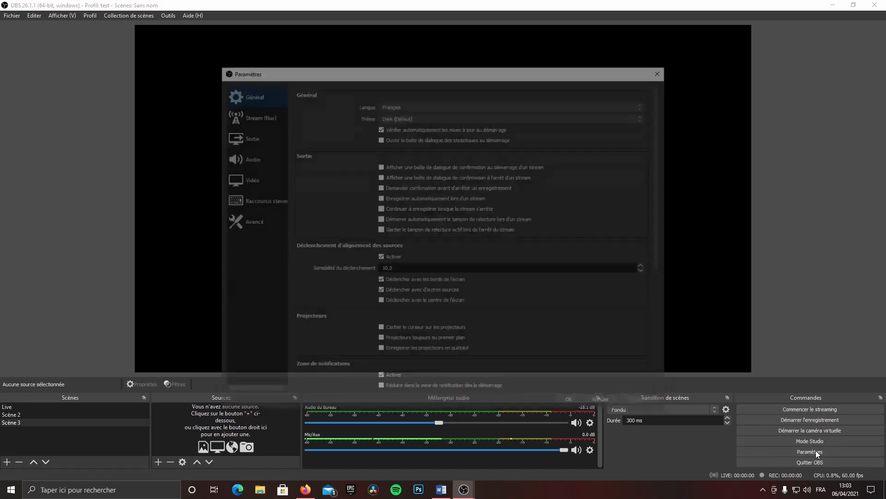
click(263, 183)
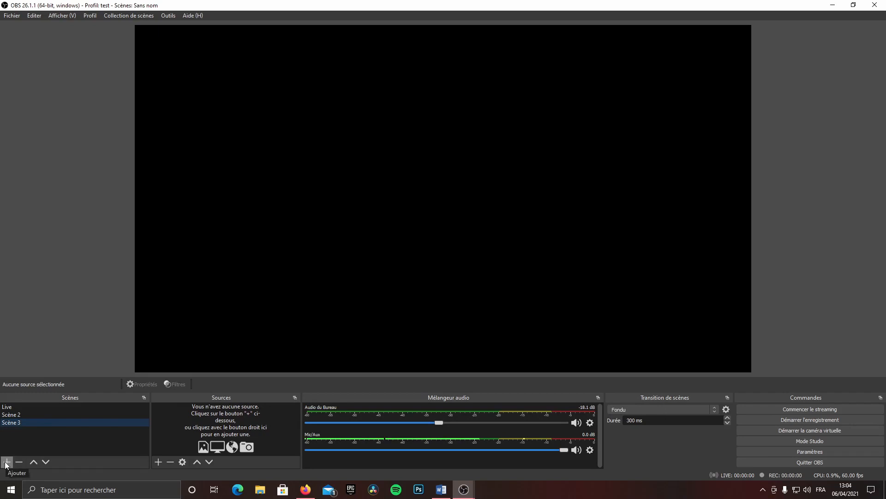
Step: Add a new scene named test
click(6, 462)
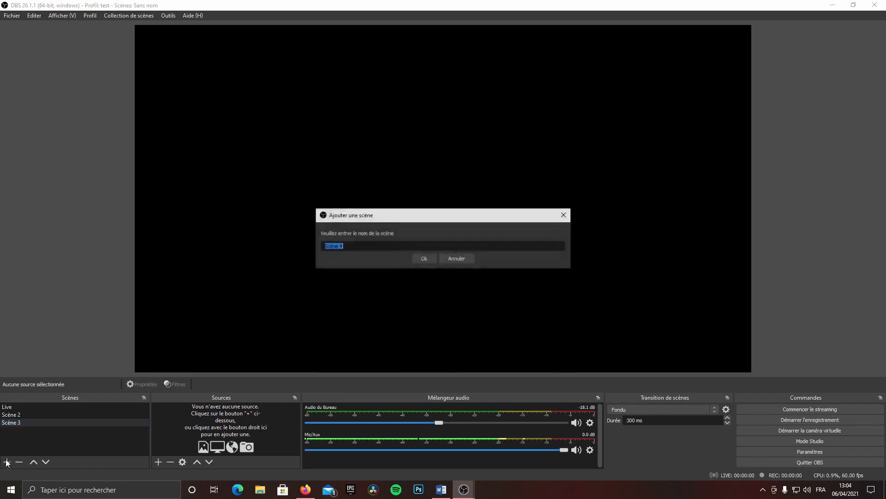
key(BackSpace)
text(e)
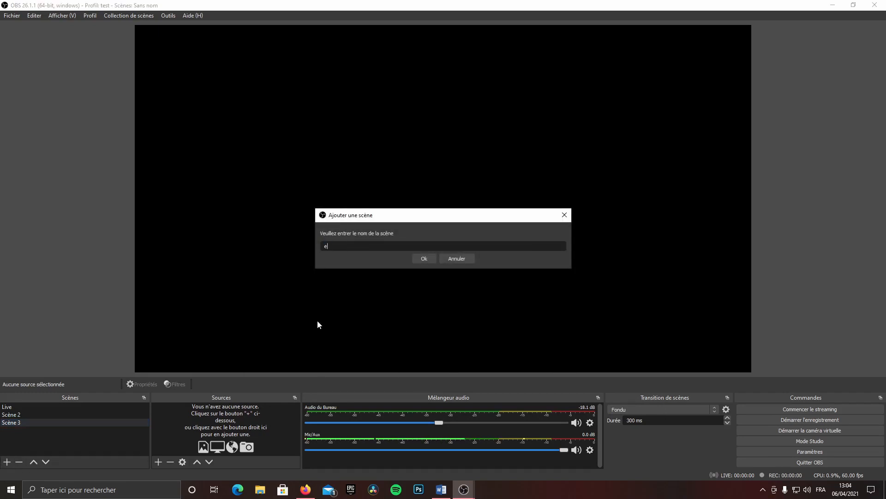
key(BackSpace)
text(test)
key(Return)
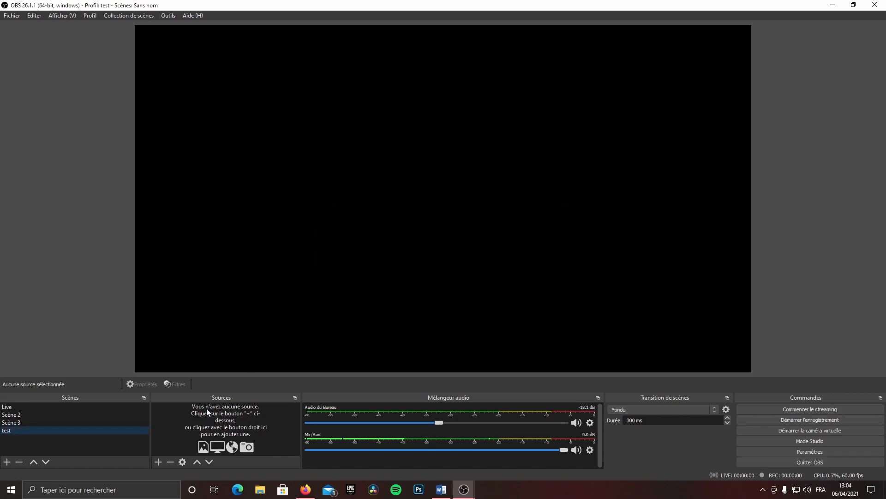
Step: Add a new display capture source to the test scene, capturing Écran 1: 1920x1080 @ 0,0
click(158, 462)
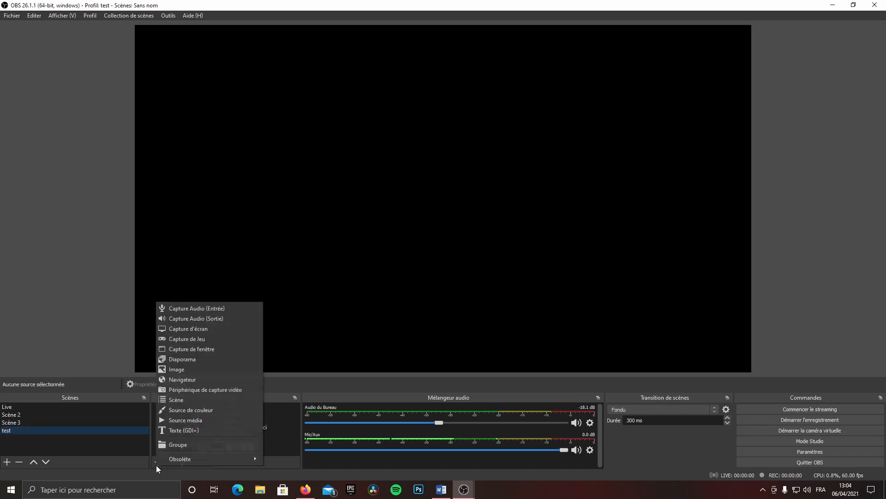
click(202, 332)
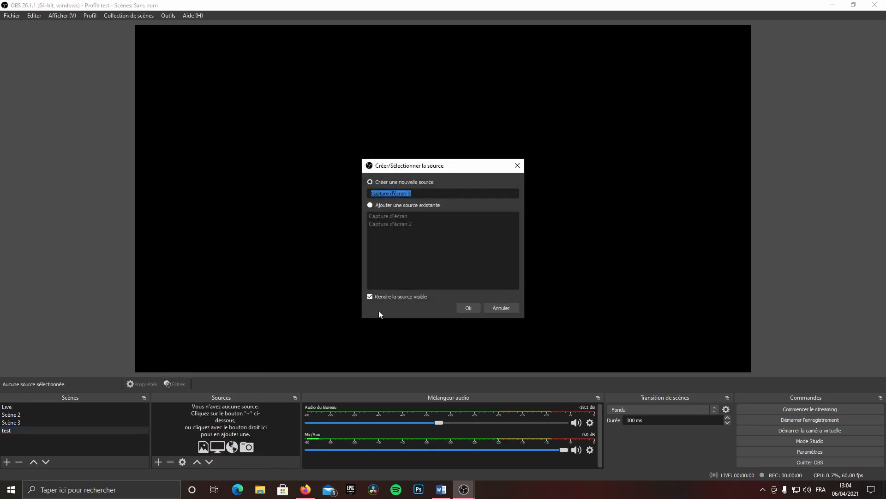
click(468, 309)
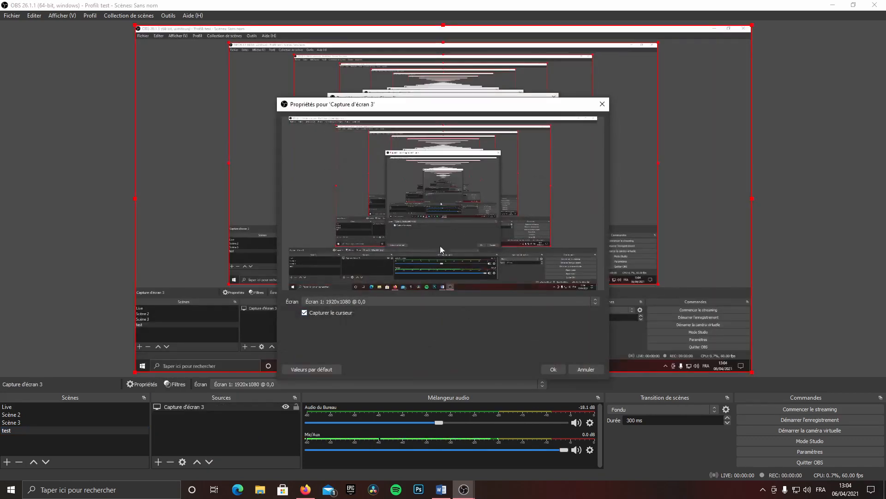
click(381, 303)
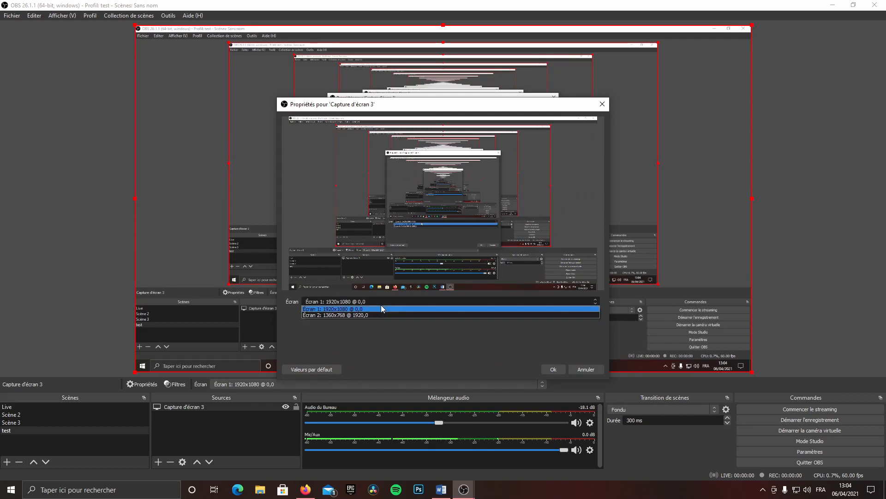
click(378, 309)
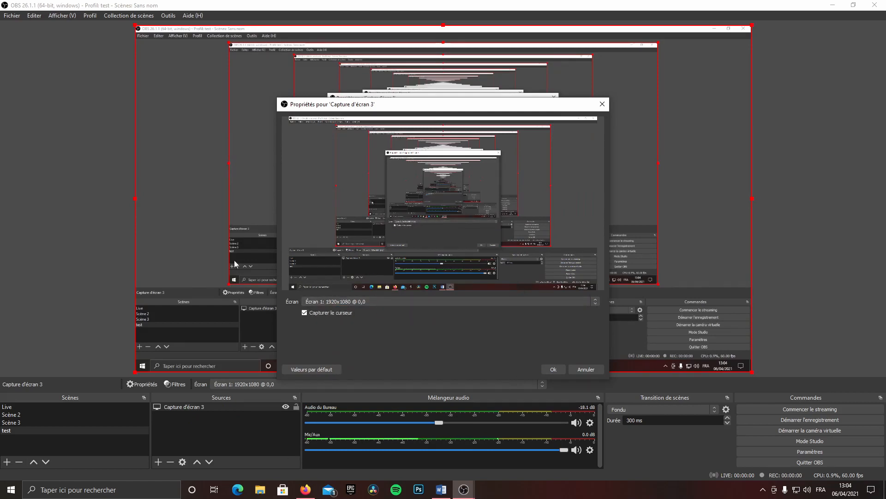
click(552, 369)
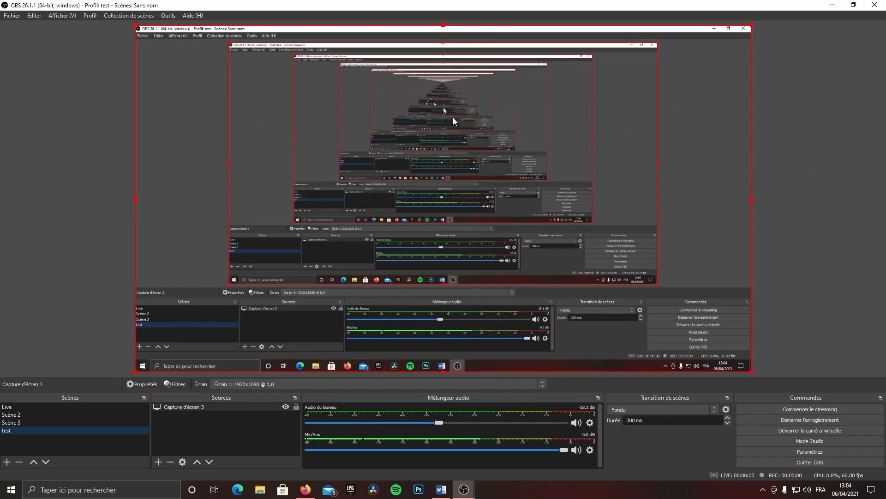
Step: Set the Audio Micro/Auxiliaire device to Microphone (2- Auna Mic CM900) in the audio settings and accept them
click(739, 450)
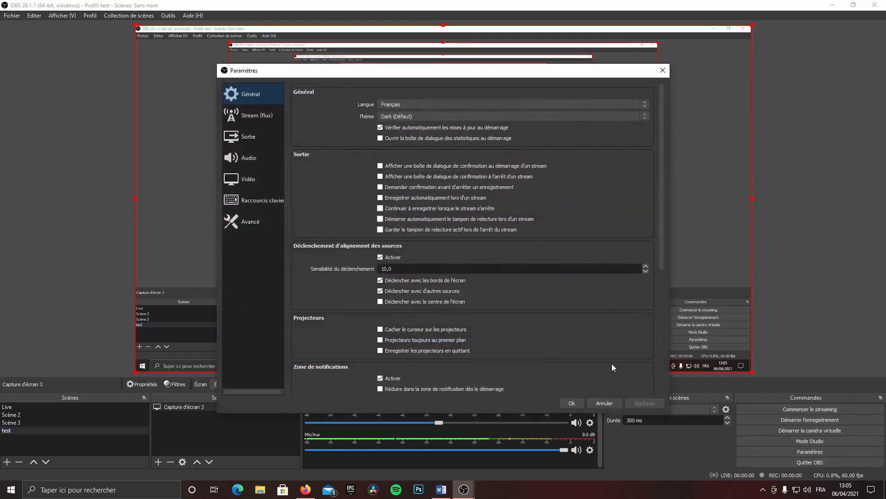
click(251, 162)
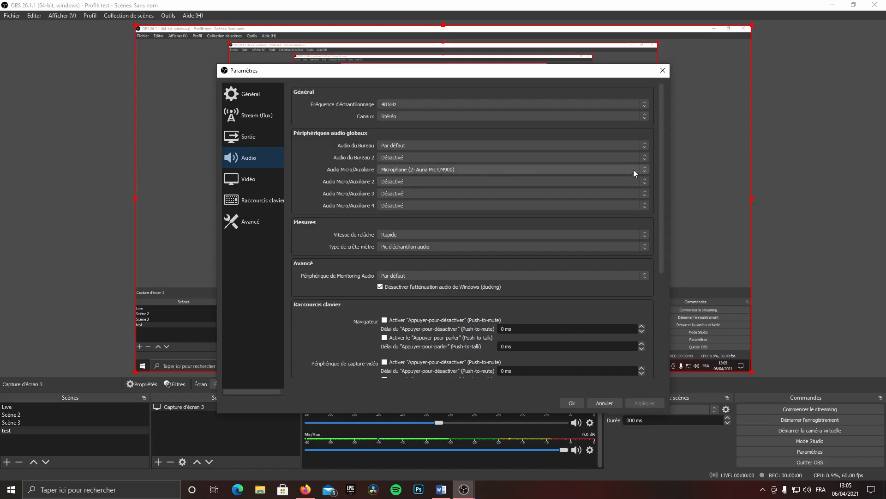
click(649, 169)
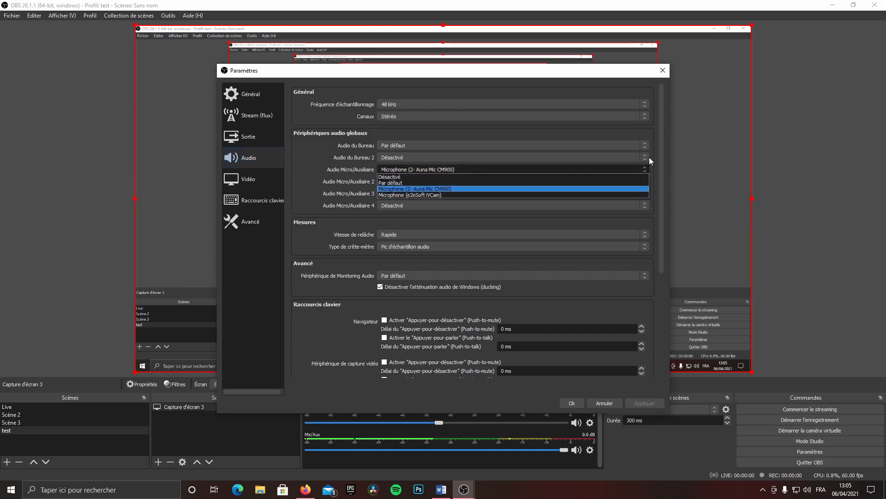
click(502, 189)
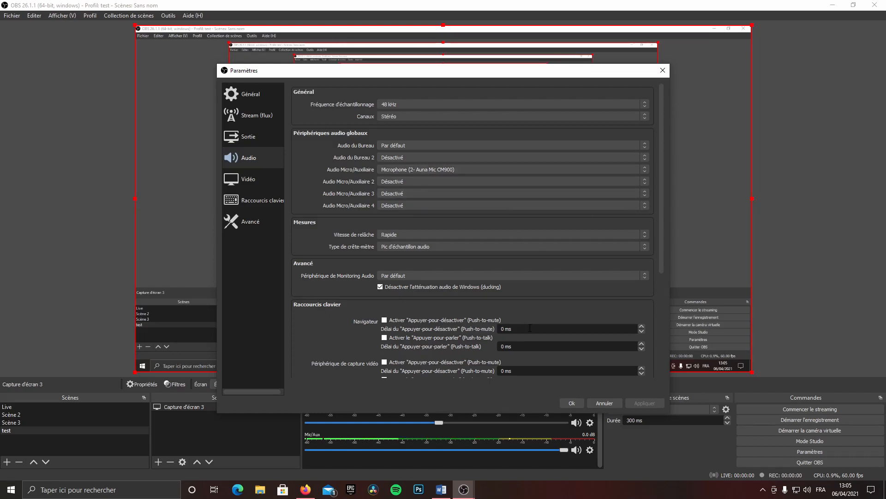
click(564, 401)
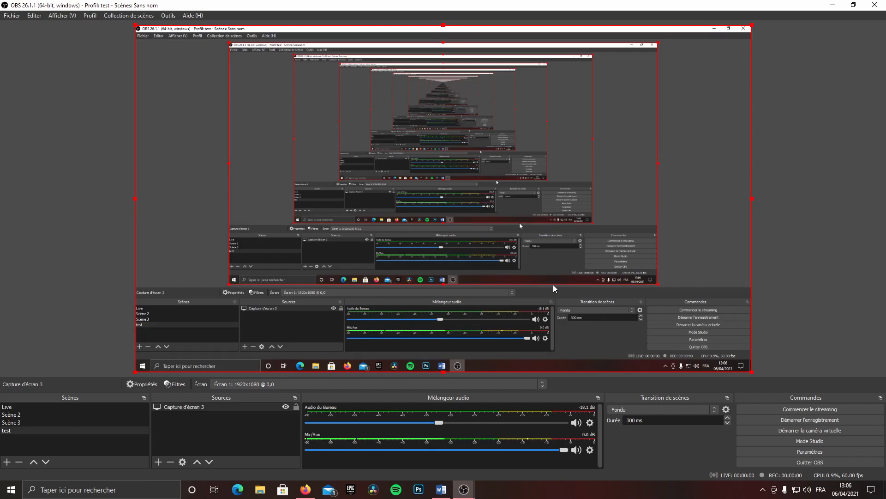
Step: Switch to Firefox, open Speedtest d'Ookla from the search results and run a test to check the upload speed
click(307, 489)
click(261, 9)
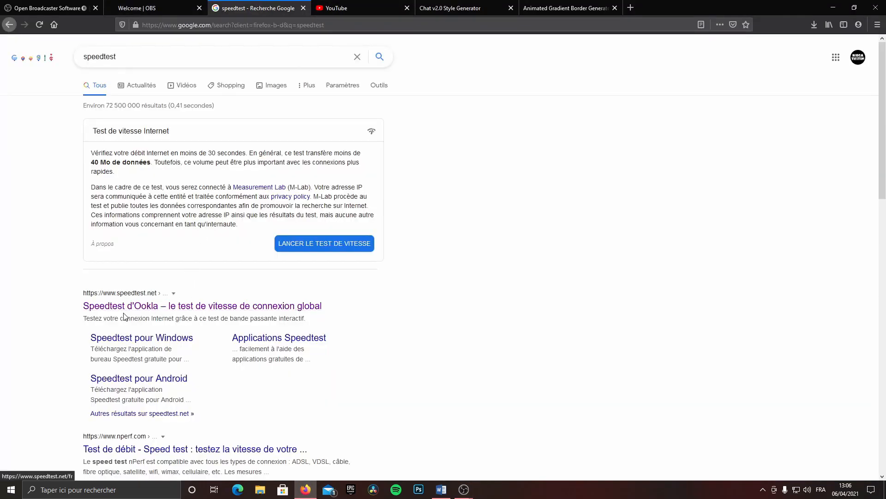
click(152, 305)
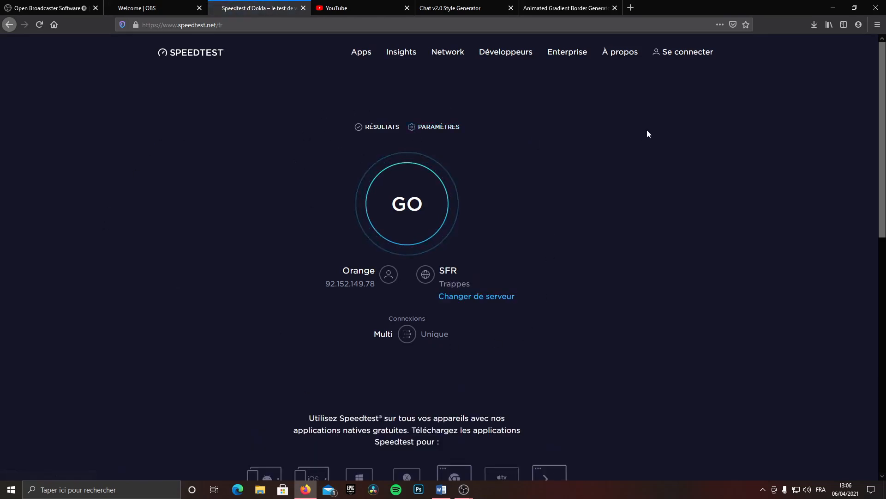
click(404, 191)
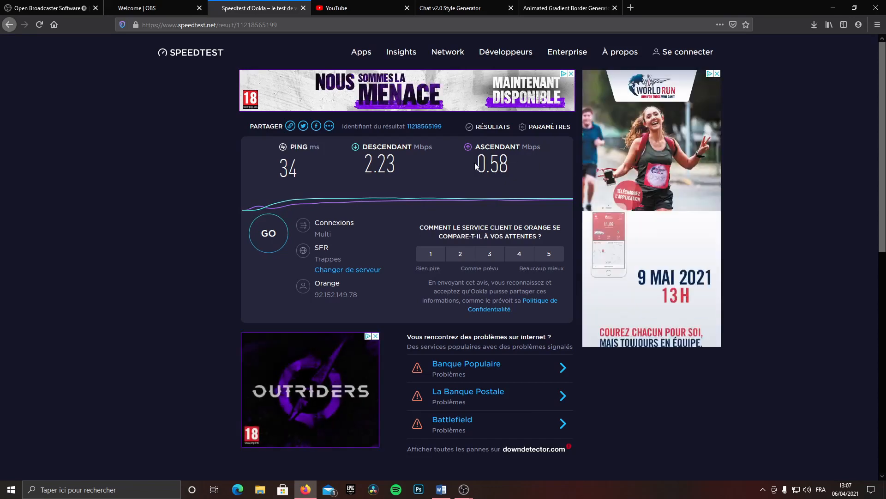
mouse_move(476, 165)
mouse_down()
mouse_move(520, 163)
mouse_move(468, 167)
mouse_up()
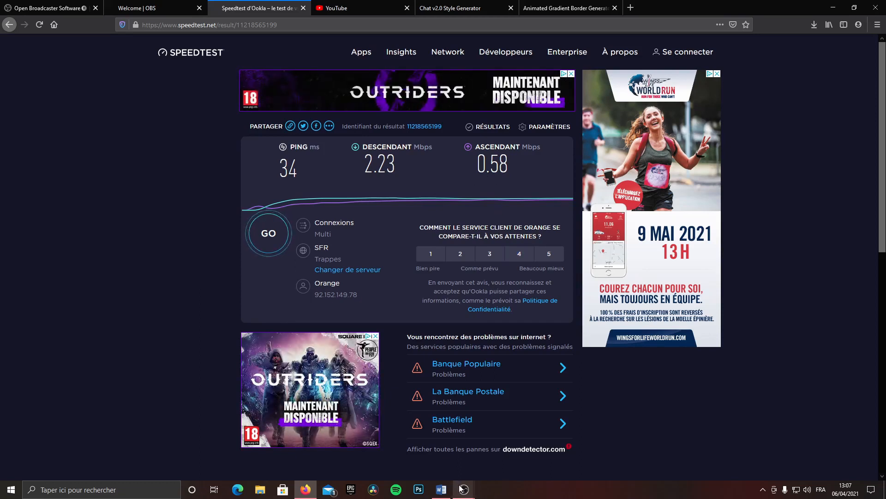
Step: Return to OBS and review the streaming bitrate in the output settings and the resolution and FPS in the video settings
mouse_move(464, 490)
click(521, 457)
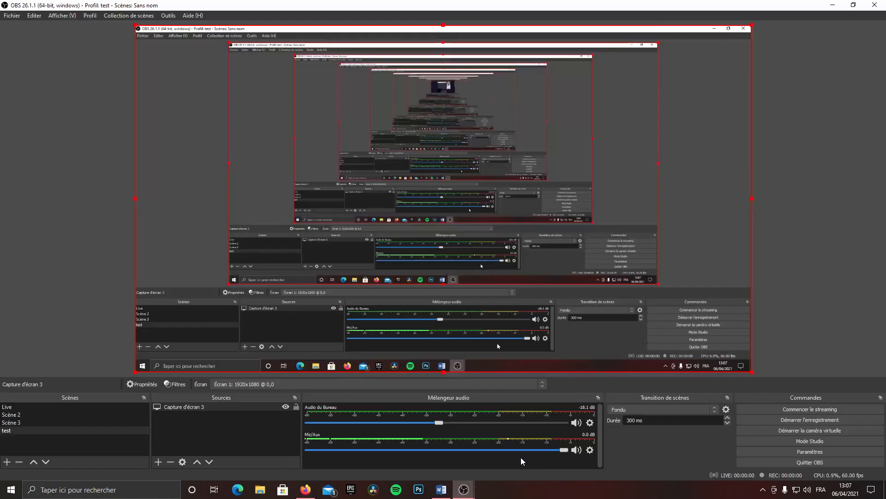
click(774, 453)
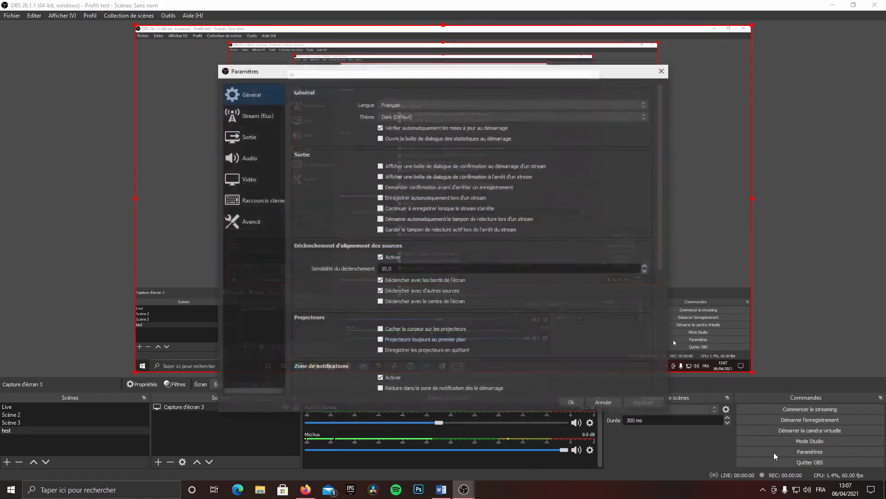
click(248, 137)
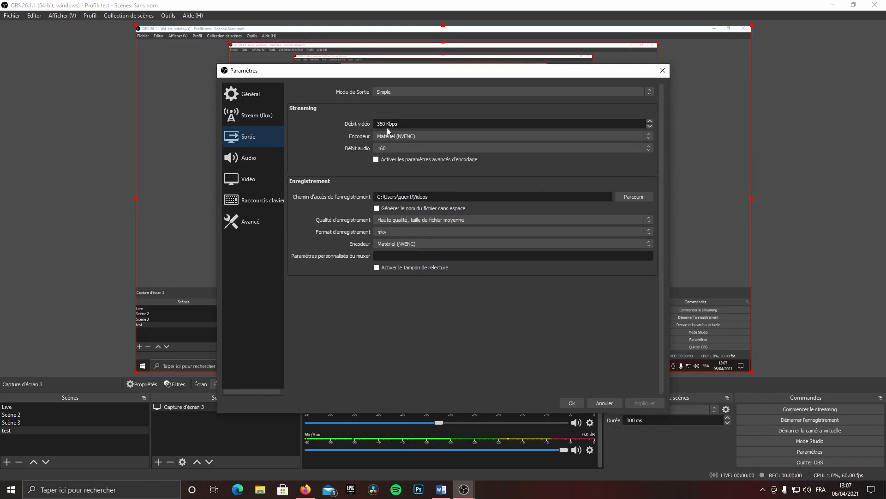
click(249, 186)
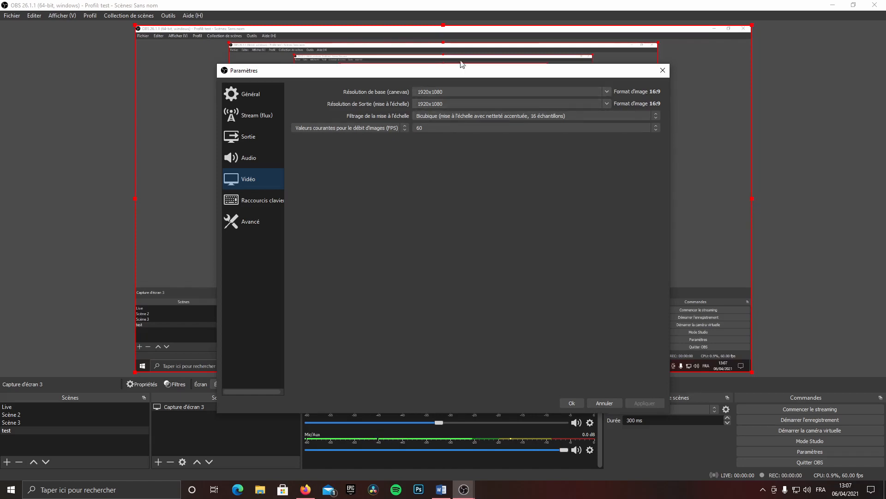
click(562, 401)
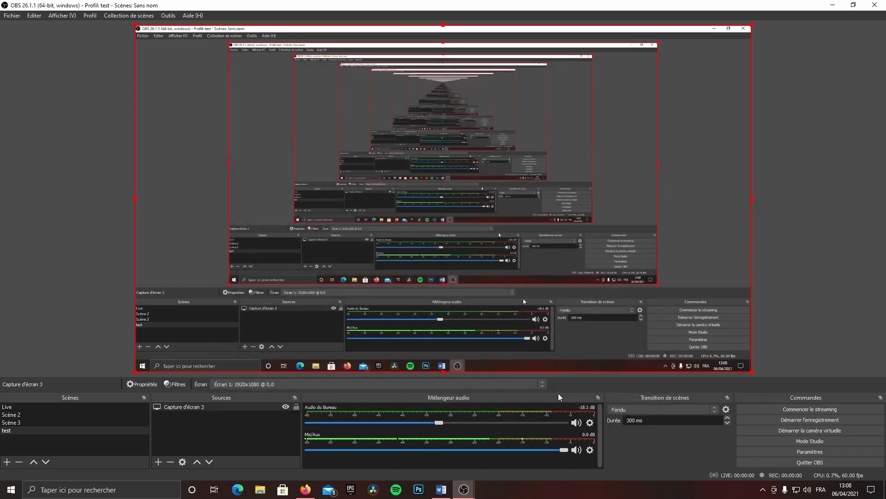
Step: Choose YouTube - RTMPS as the service in the stream settings
click(807, 452)
click(259, 116)
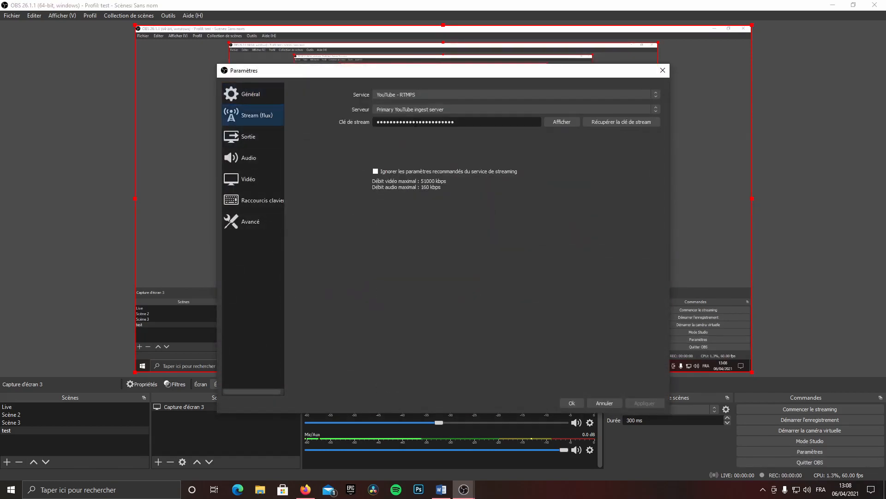
click(656, 95)
click(657, 96)
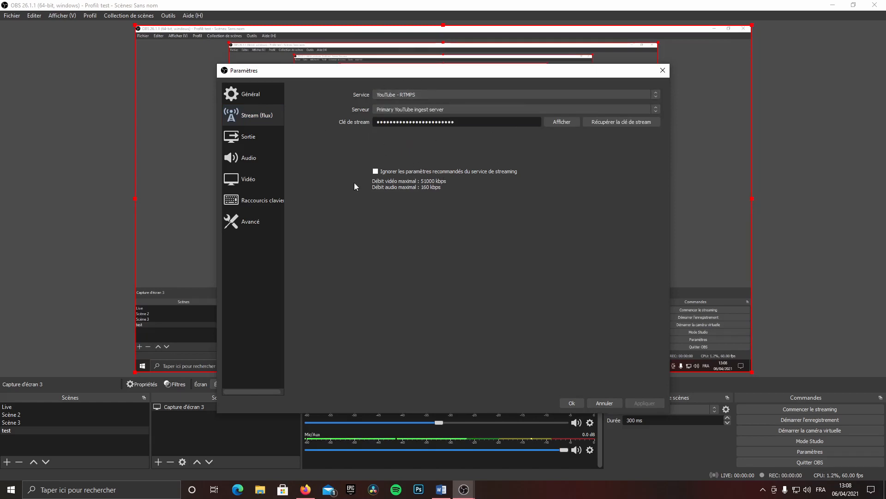
Step: Switch to YouTube in Firefox, open the live streaming page and select the hidden stream key for copying
click(305, 489)
click(331, 12)
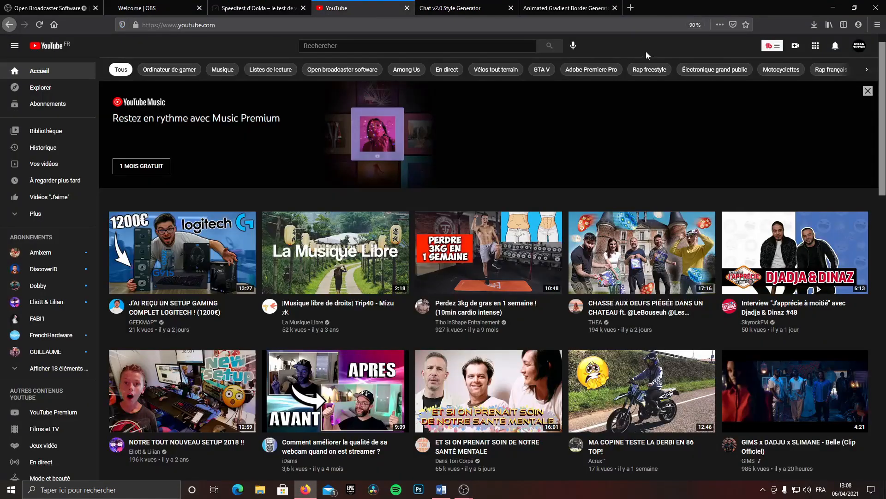
click(795, 46)
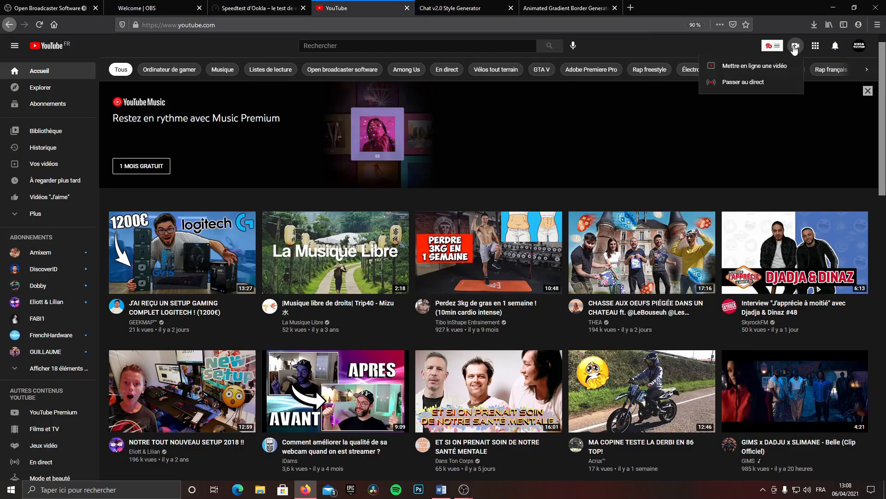
click(767, 83)
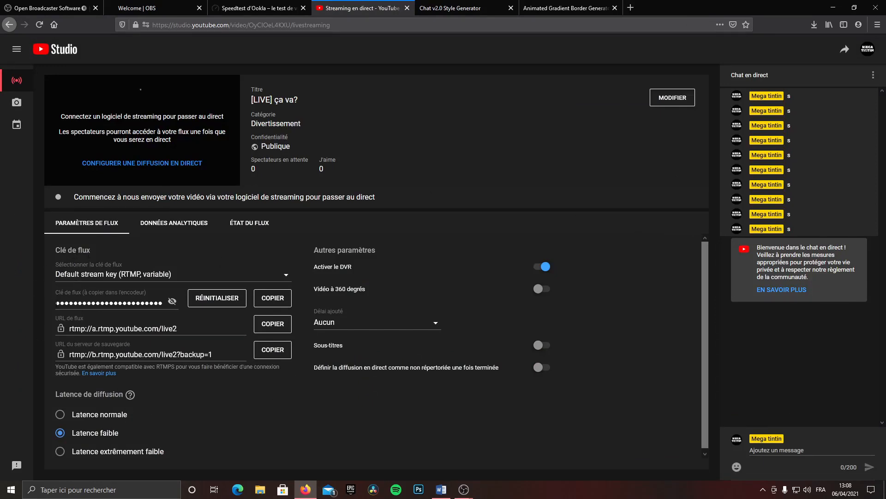
drag(56, 302, 241, 315)
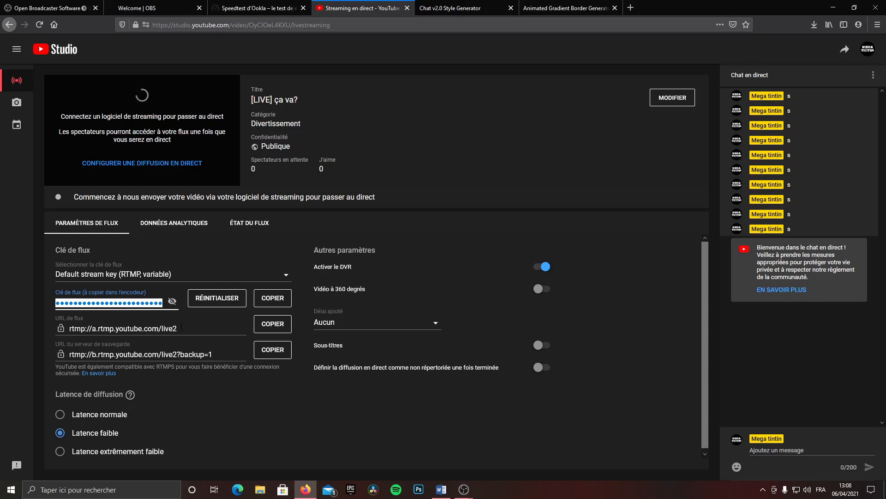
Step: Return to the OBS stream settings, select the contents of the stream key field and accept the settings
mouse_move(464, 489)
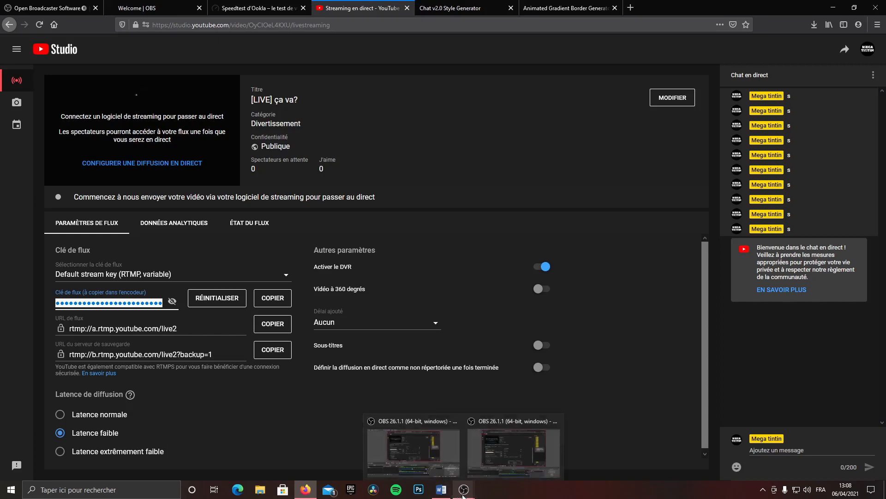
click(494, 464)
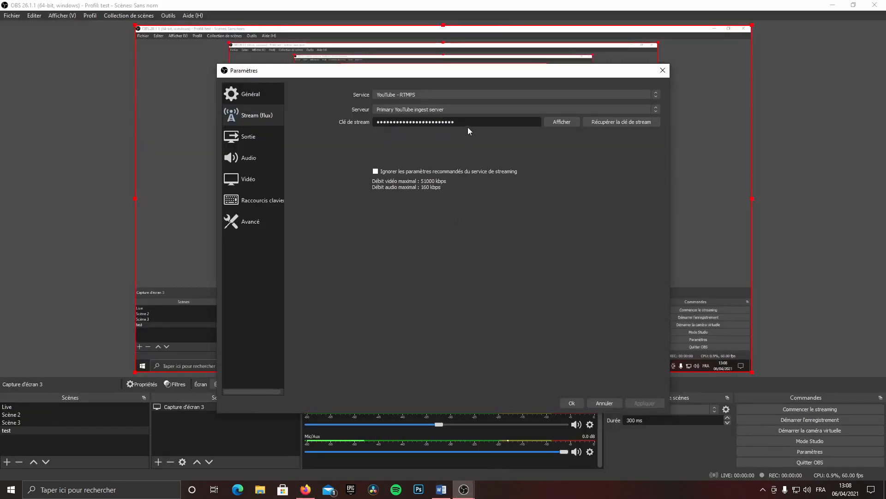
drag(467, 126, 342, 127)
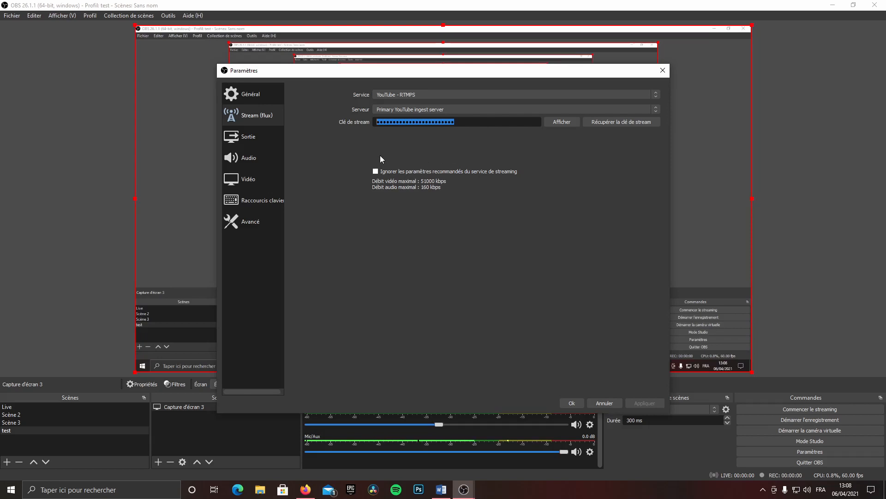
click(573, 403)
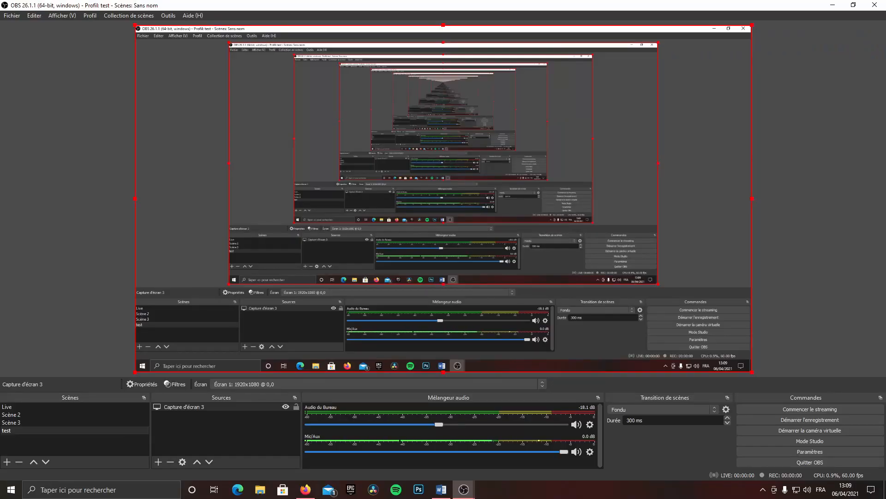
Step: Switch to YouTube Studio in Firefox, open the live chat in its own window, copy that window's URL and close it
click(305, 489)
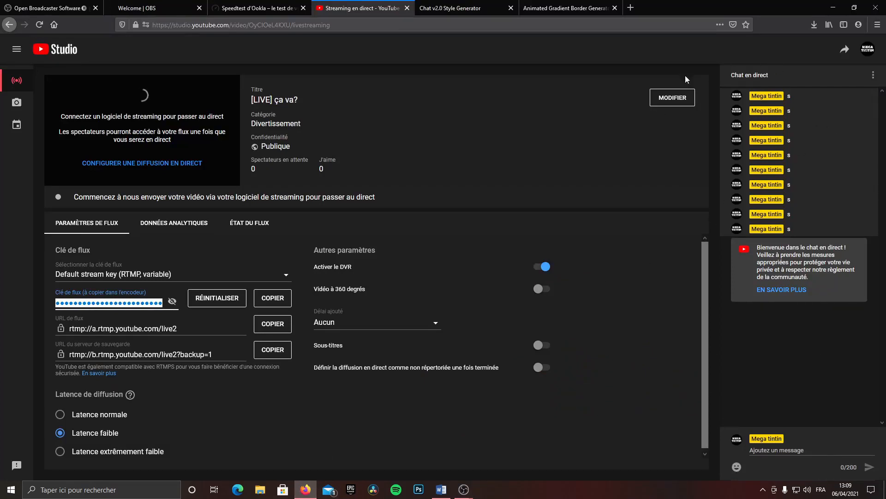
click(873, 76)
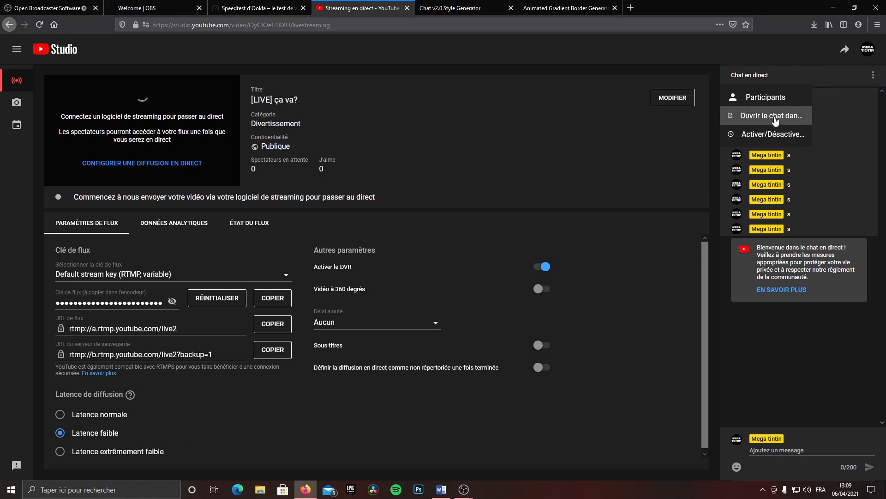
click(776, 116)
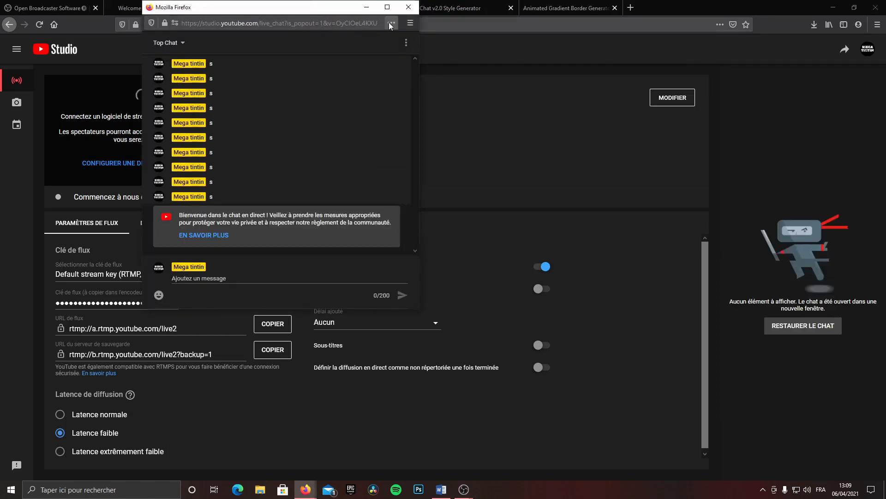
click(390, 22)
click(312, 79)
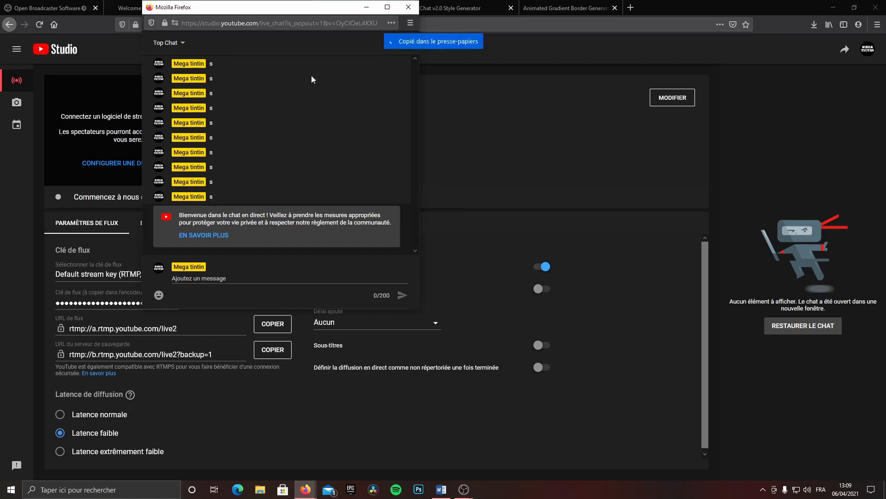
click(408, 7)
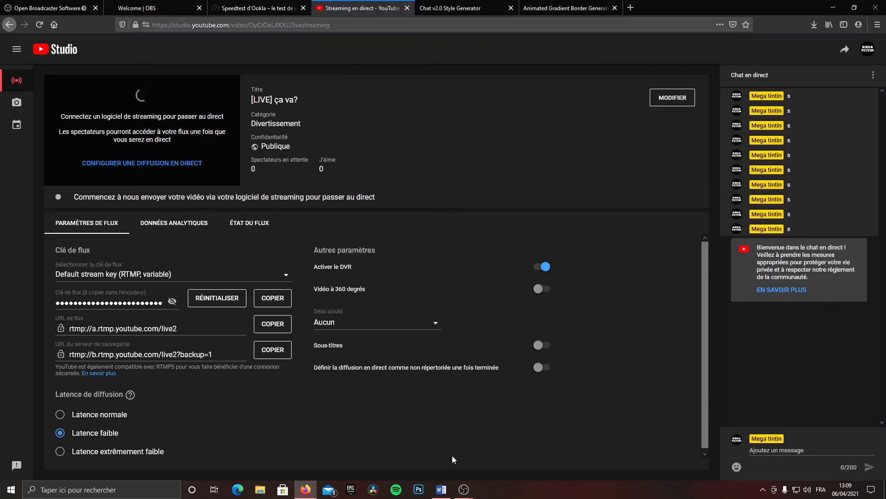
Step: Switch back to OBS, add a browser source named chat with the copied chat URL and move it lower on the canvas
mouse_move(464, 489)
click(508, 450)
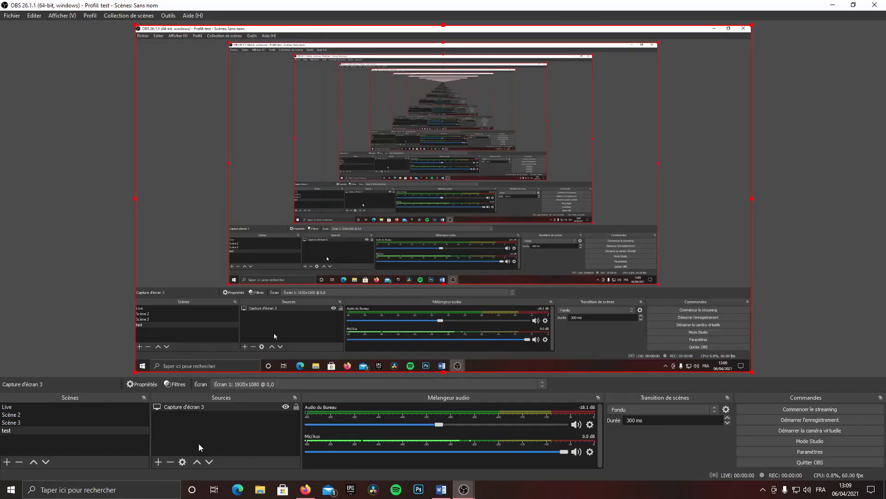
click(159, 461)
click(180, 372)
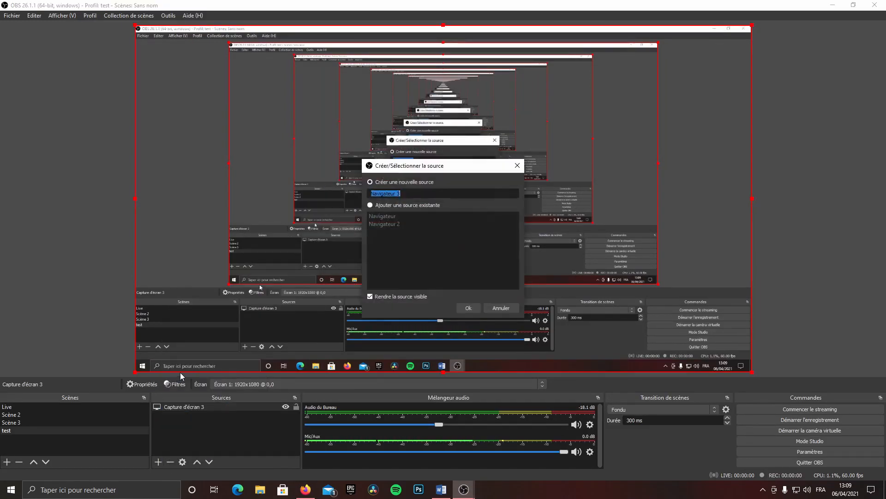
text(chat)
key(Return)
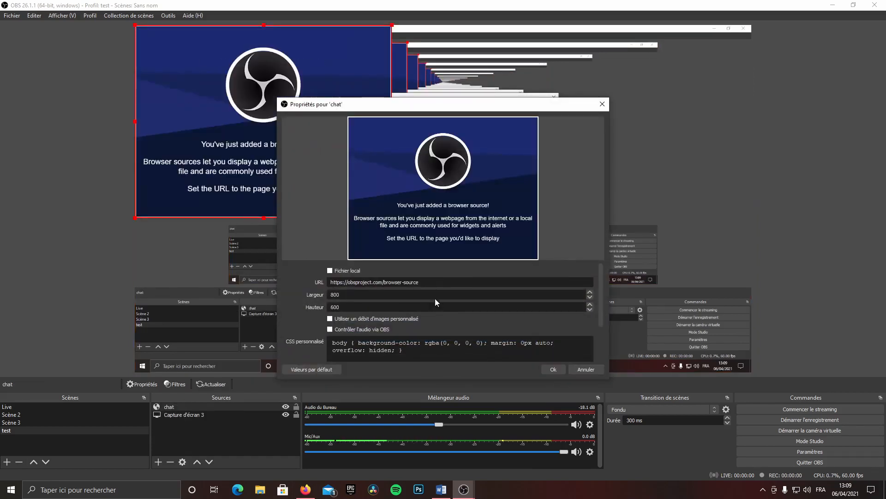
drag(443, 280, 249, 268)
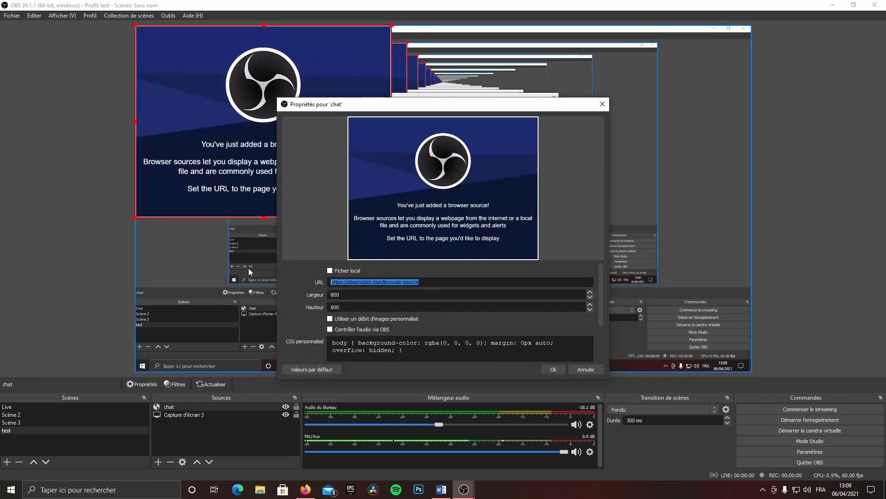
key(ctrl+v)
key(Return)
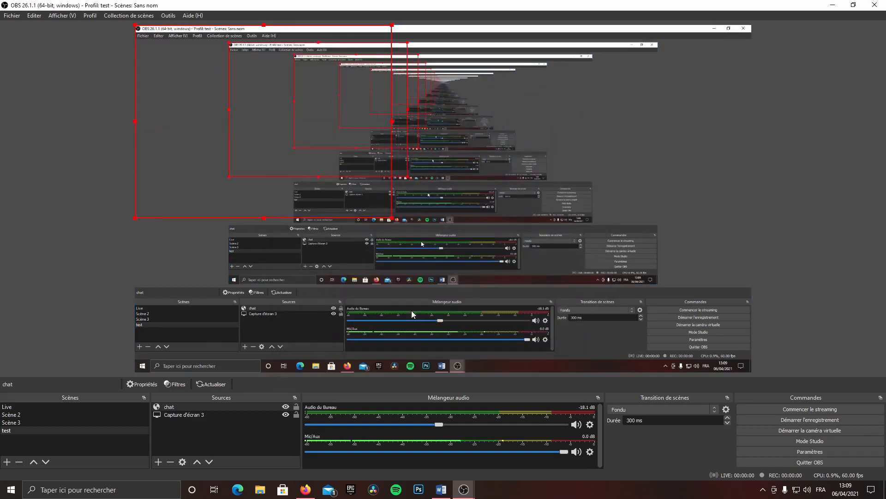
drag(262, 129, 261, 216)
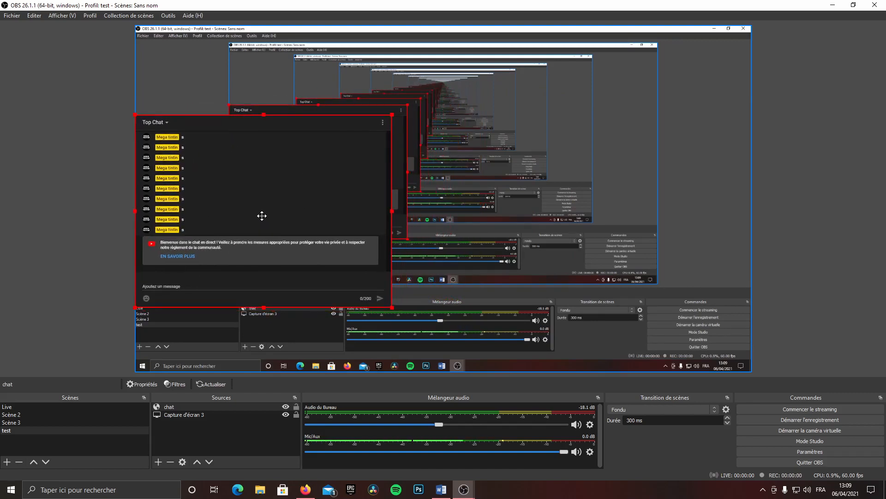
Step: Switch to Firefox, open the Chat v2.0 Style Generator page and select all of its generated CSS for copying
click(305, 490)
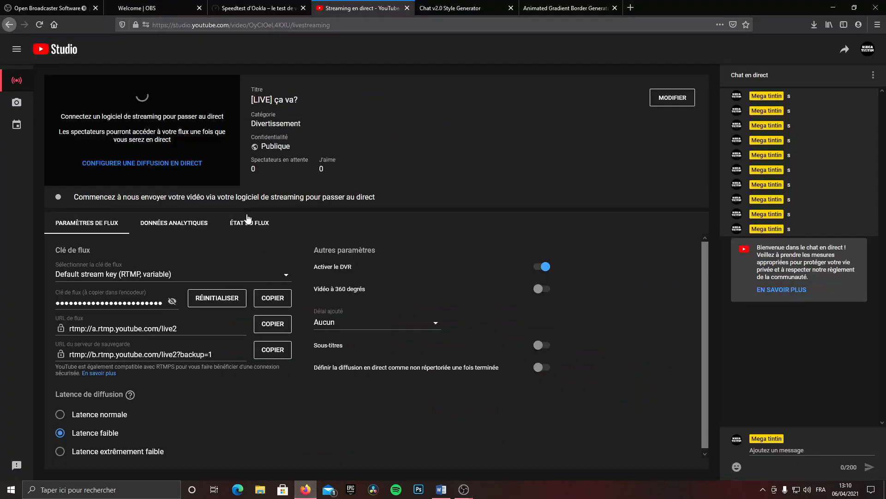
click(467, 8)
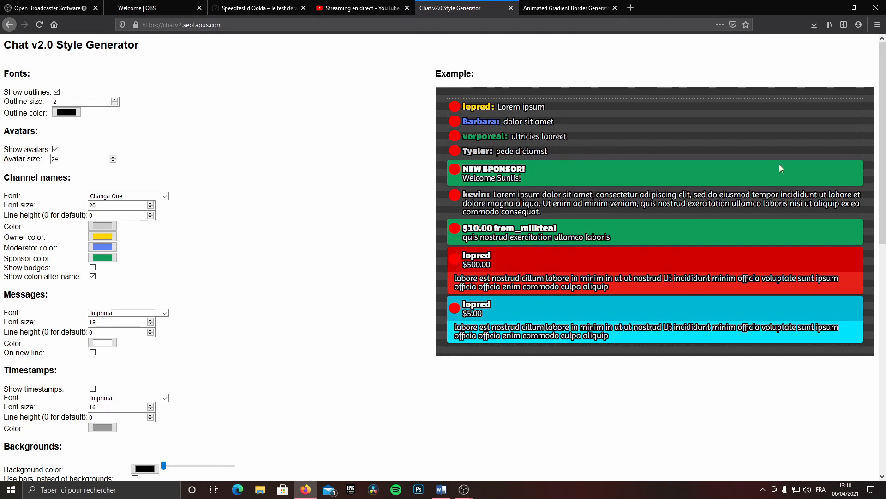
scroll(251, 380, down, 2)
scroll(251, 380, down, 8)
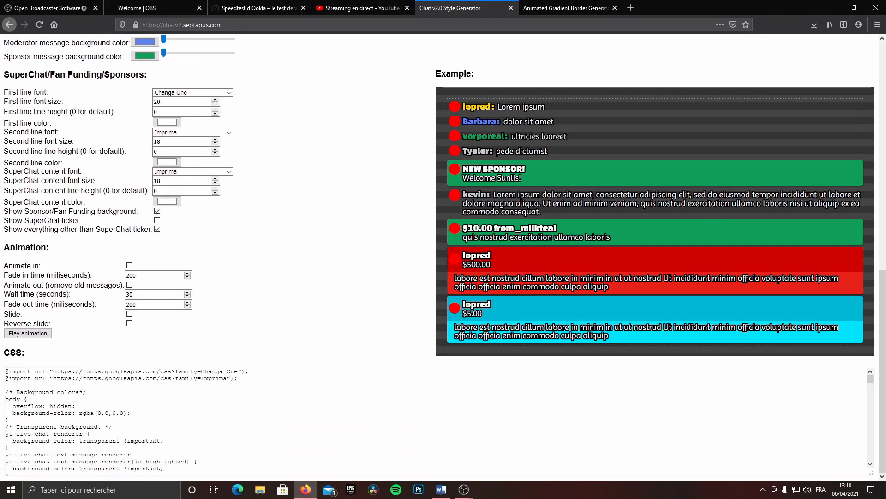
drag(5, 371, 149, 496)
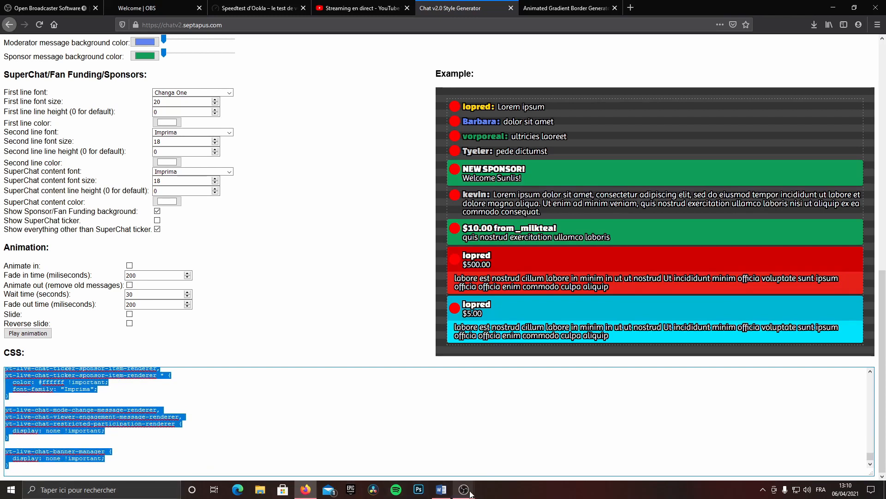
Step: Return to OBS and replace the custom CSS of the chat source with the copied style code
mouse_move(464, 489)
click(479, 449)
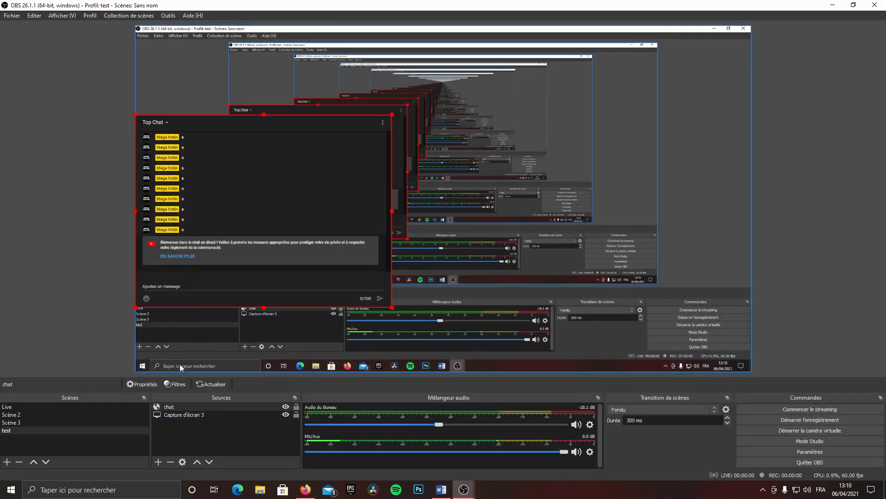
click(188, 407)
double_click(188, 405)
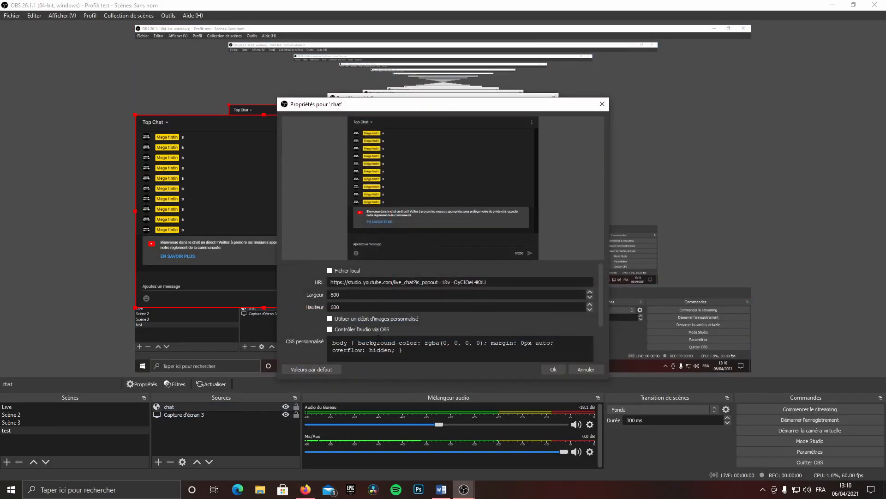
drag(332, 341, 409, 356)
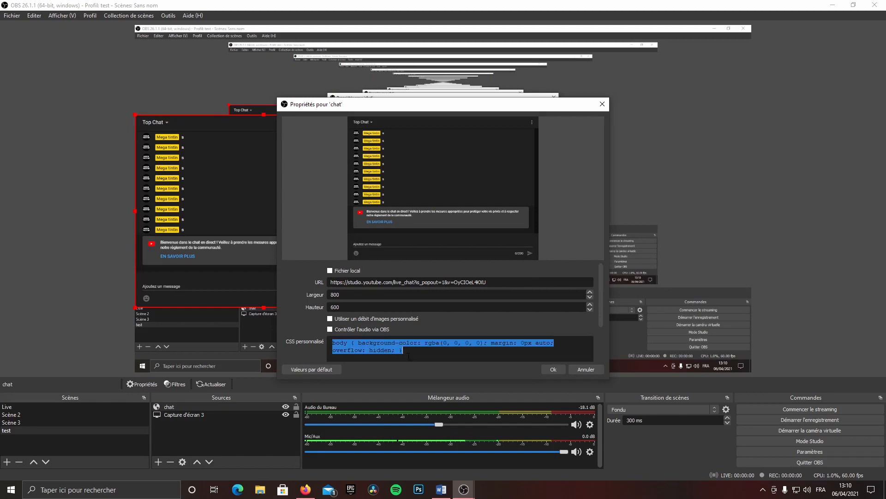
key(ctrl+v)
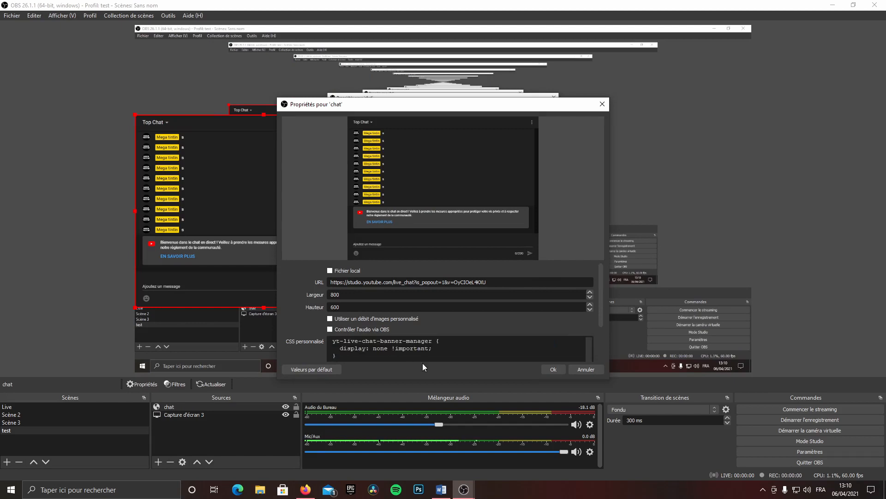
click(544, 367)
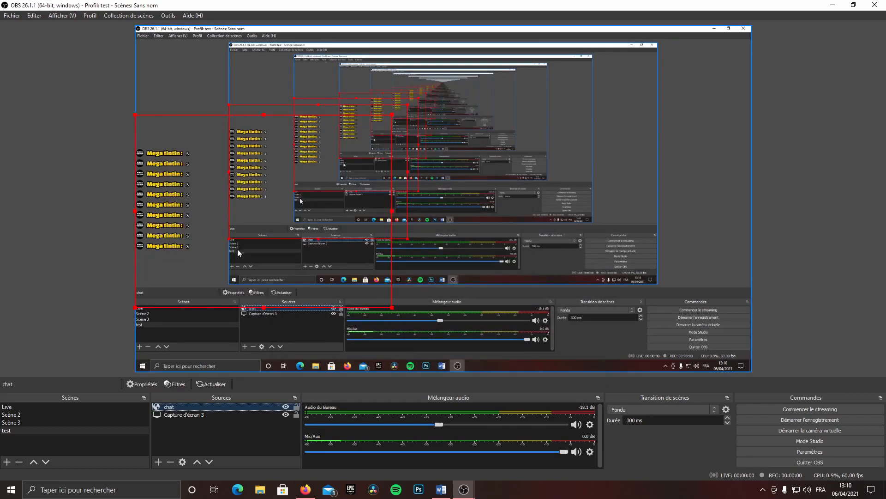
Step: Enlarge the chat source, place it against the left edge of the canvas and deselect it
drag(237, 249, 283, 213)
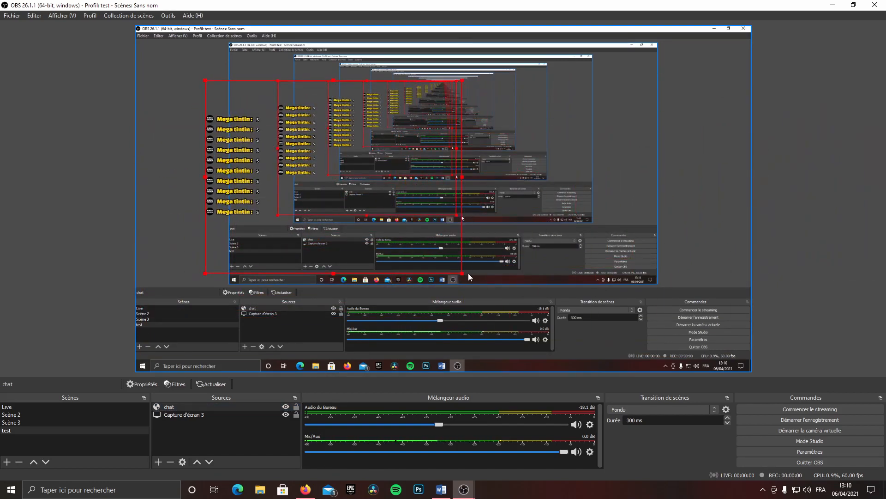
drag(463, 274, 489, 366)
drag(275, 285, 203, 272)
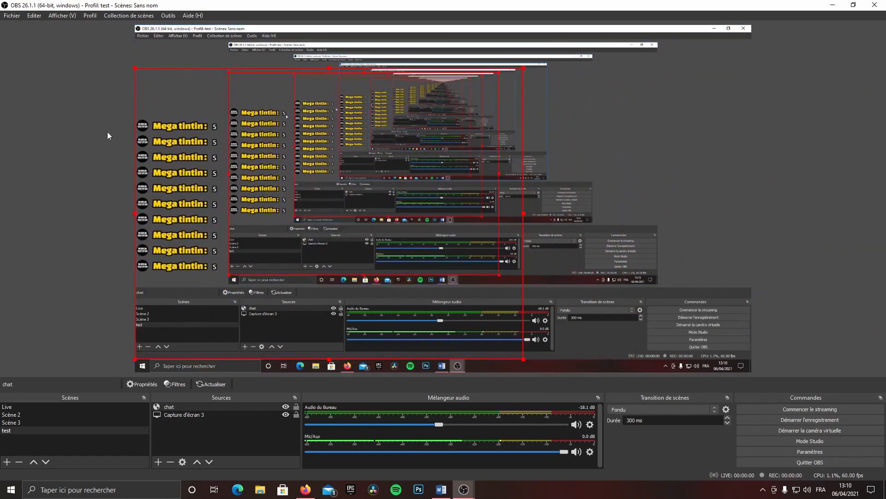
click(74, 167)
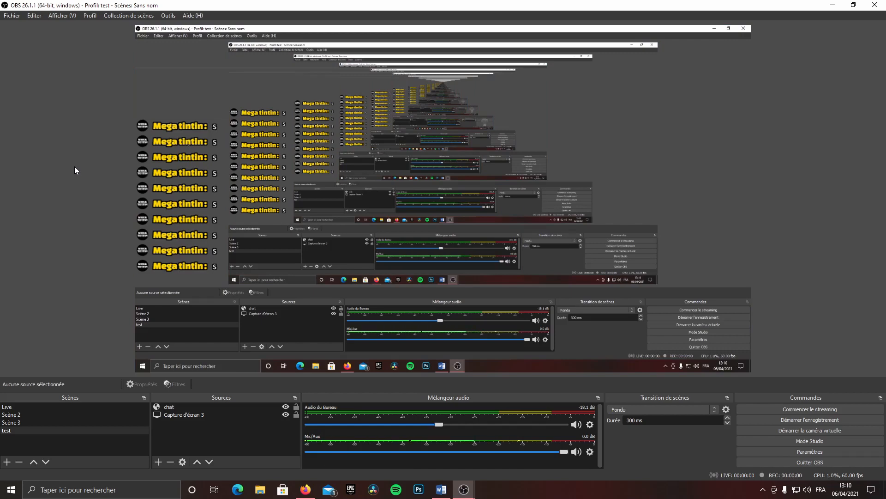